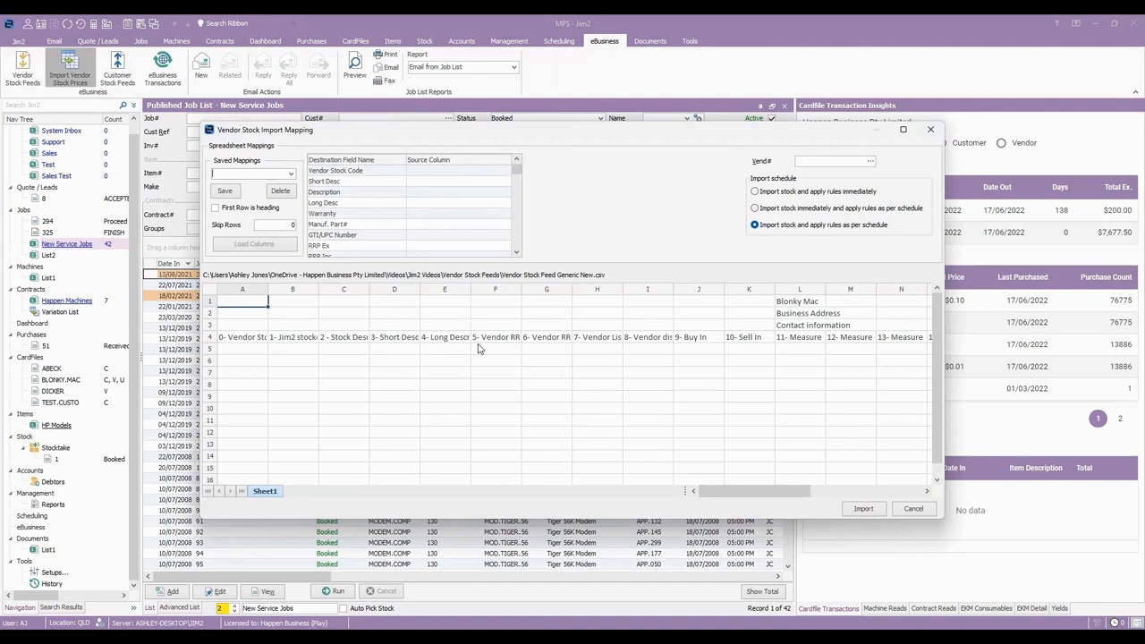
Set the import's vendor to BLONKY.MAC and check which source columns are offered for Vendor Stock Code
click(833, 161)
text(BLONKY.MAC)
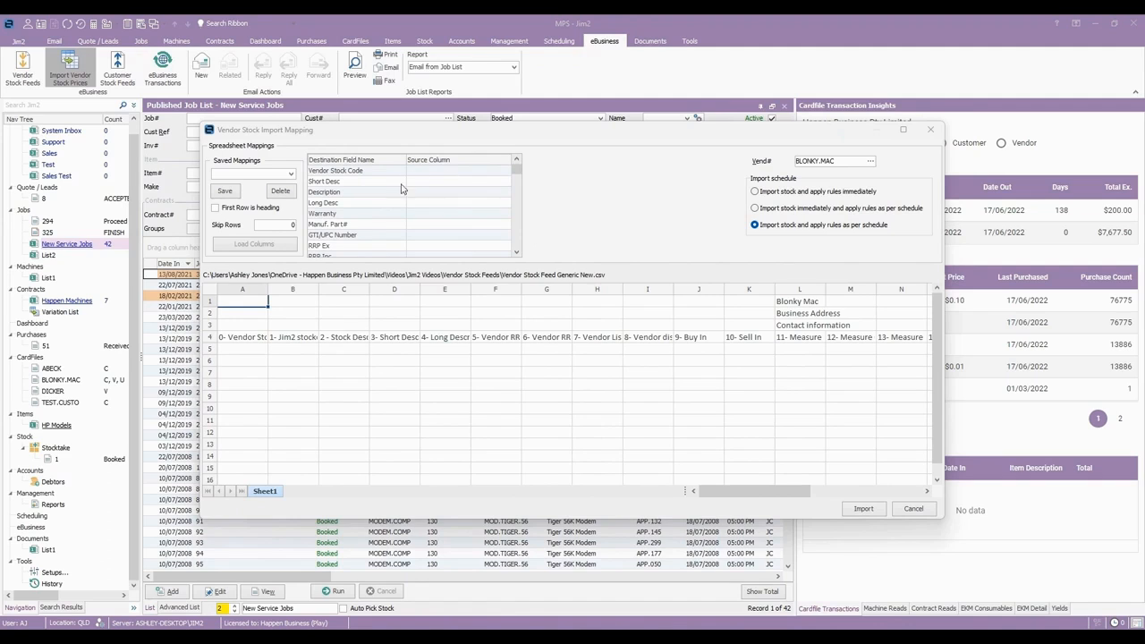
click(504, 173)
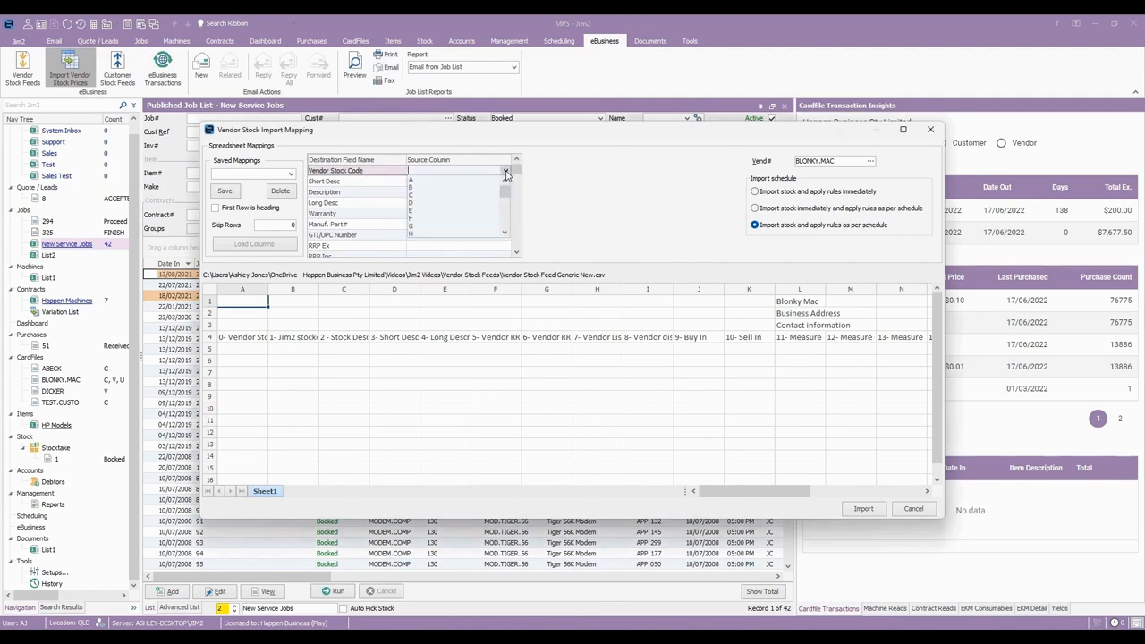
click(572, 203)
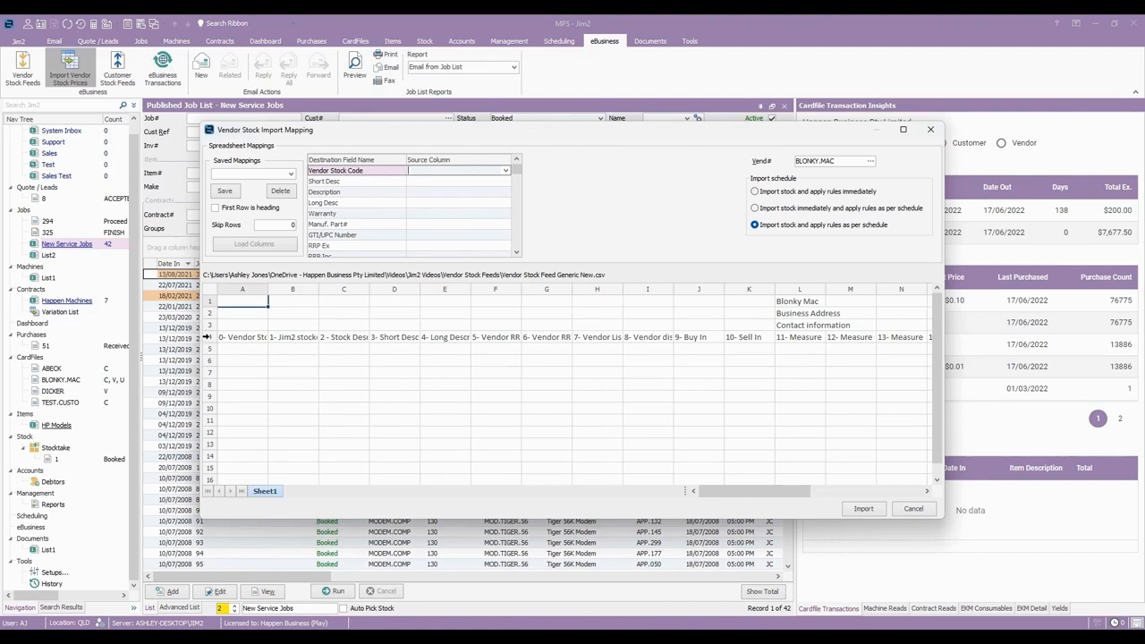
Treat the first row as the heading, set 3 rows to skip, and load the spreadsheet's column names
click(206, 337)
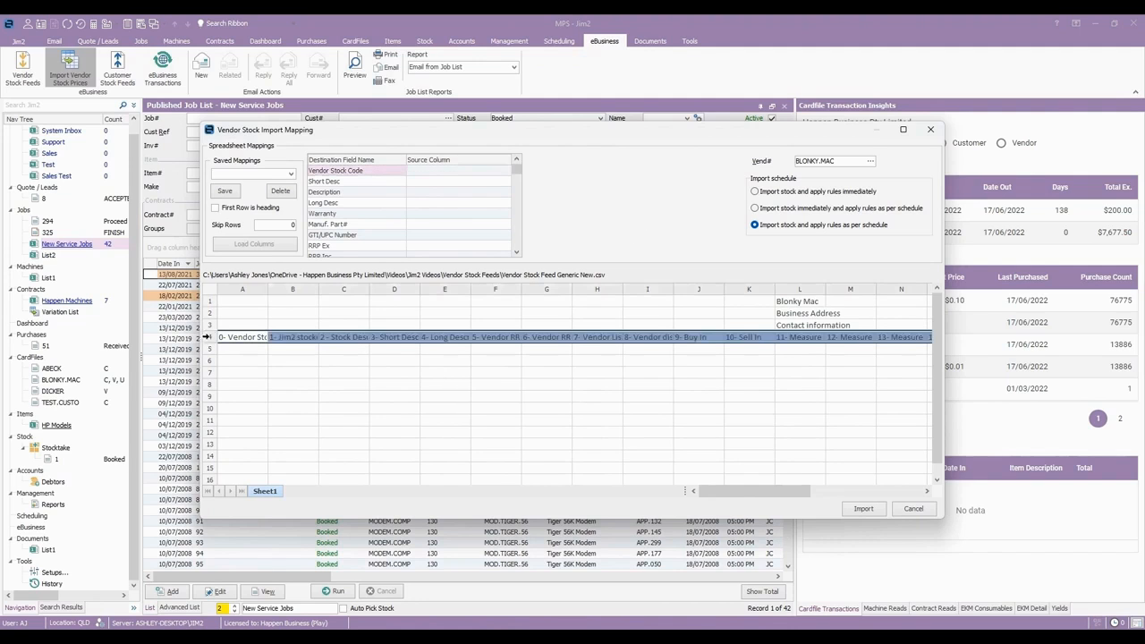
click(239, 211)
click(242, 313)
drag(243, 322, 245, 325)
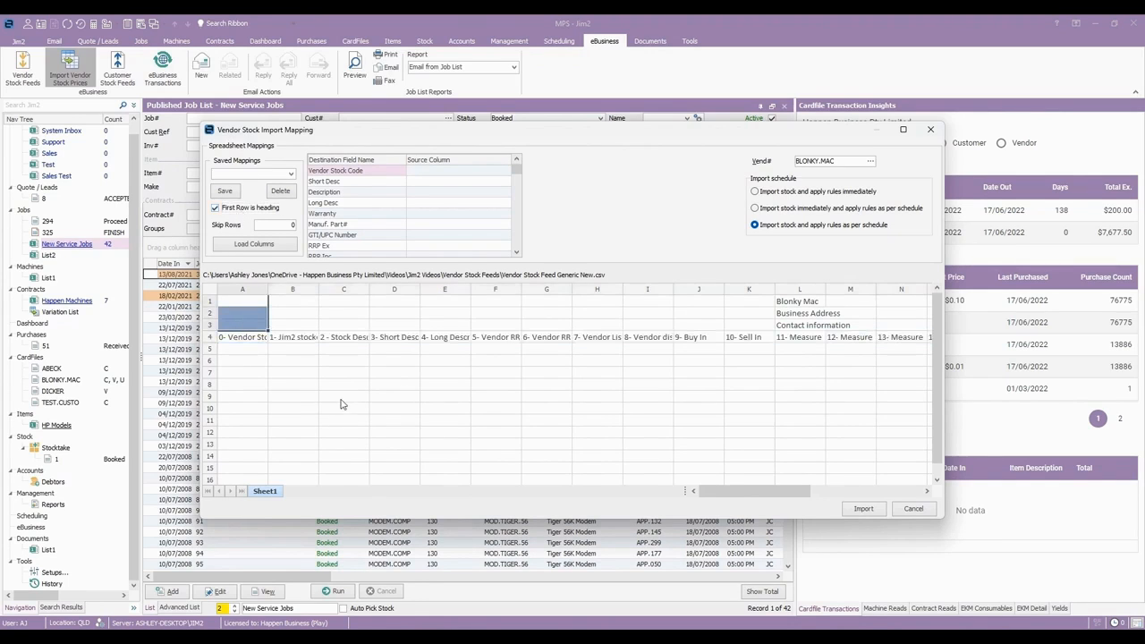
click(273, 225)
drag(272, 225, 231, 227)
text(3)
click(256, 245)
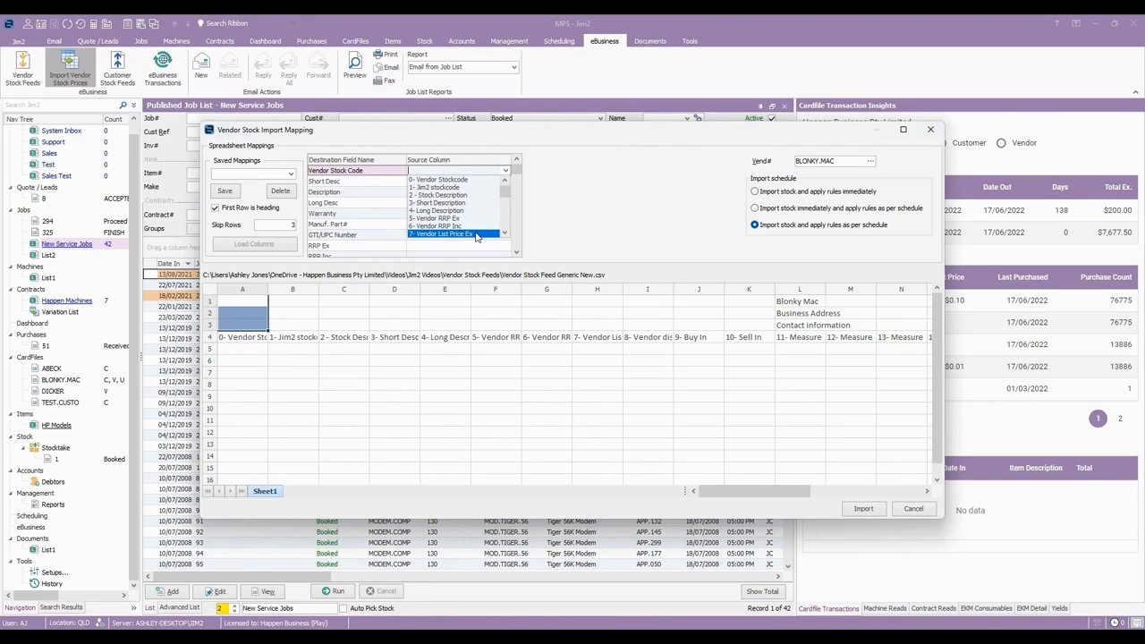
click(266, 304)
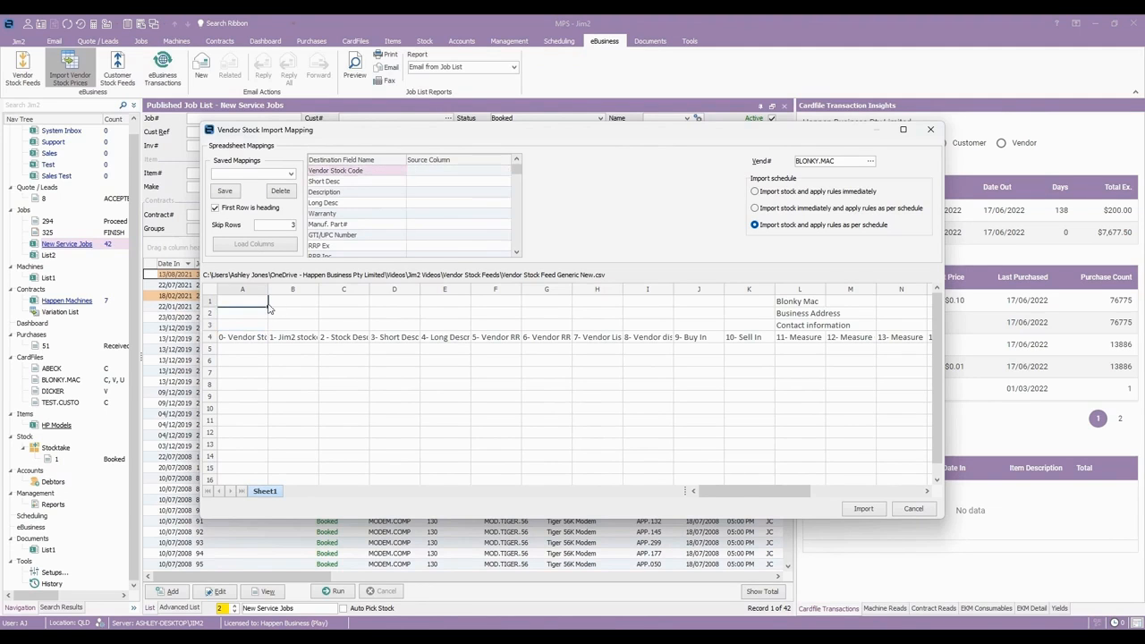
Map Vendor Stock Code to source column "0- Vendor Stockcode" and Short Desc to "2 - Stock Description"
click(491, 172)
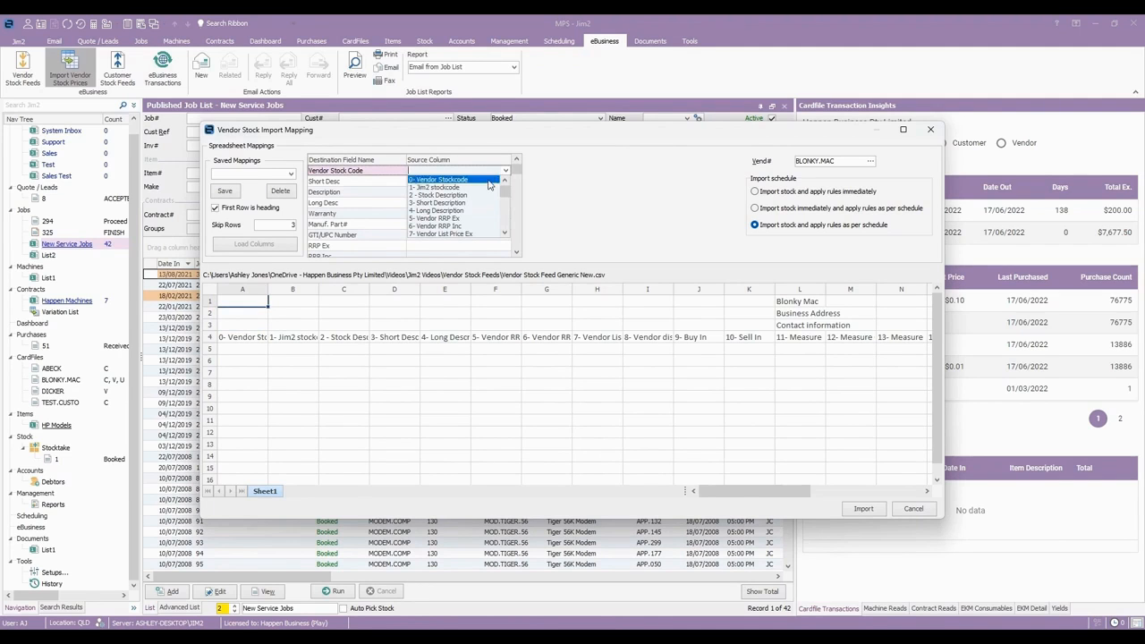
click(488, 181)
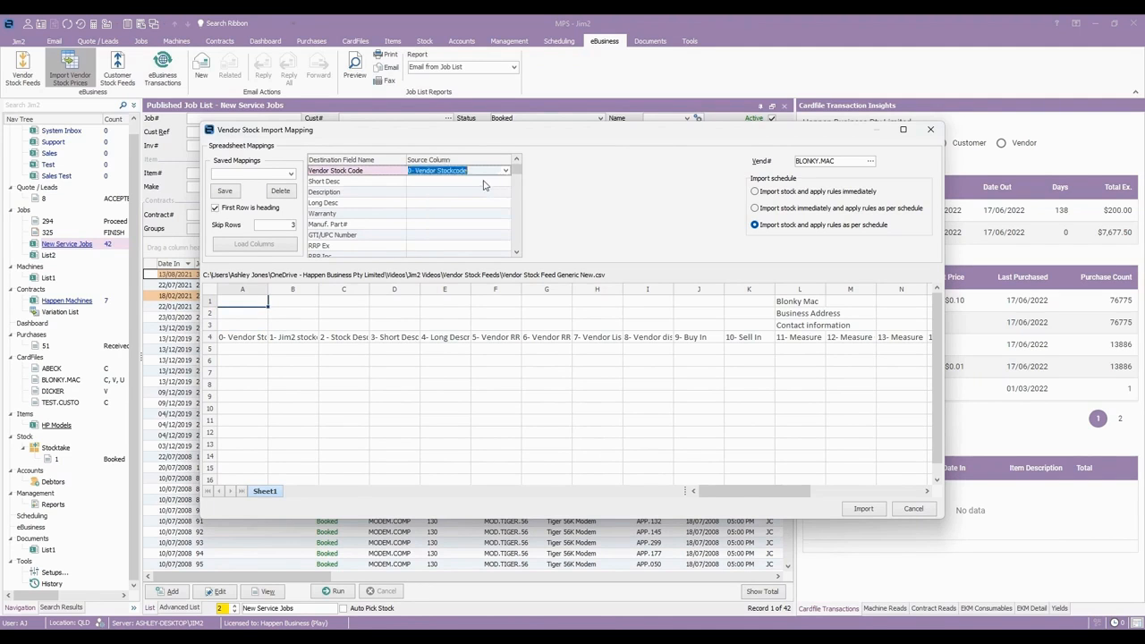
click(484, 181)
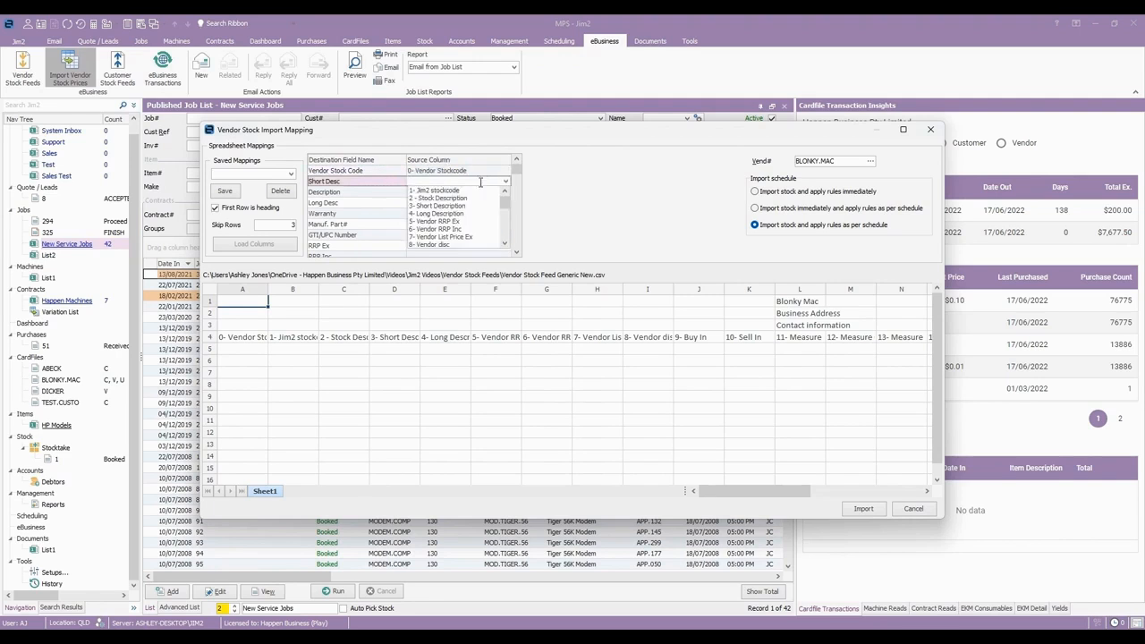
click(469, 198)
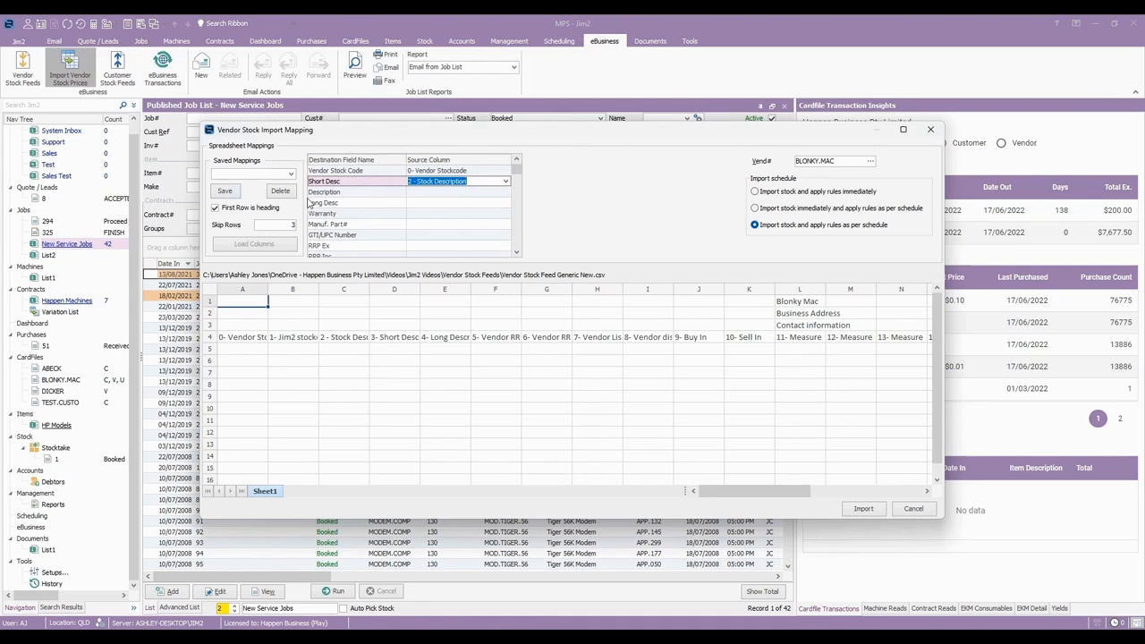
Save the column mapping under the name Test and start the vendor stock import
click(270, 173)
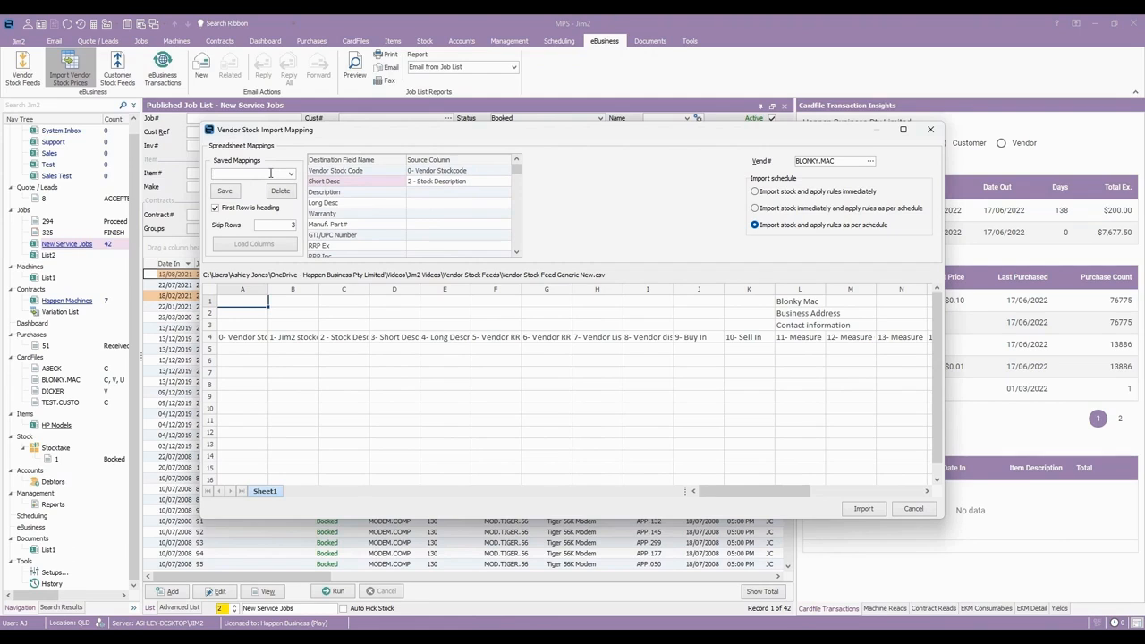
text(Test)
click(225, 193)
click(291, 176)
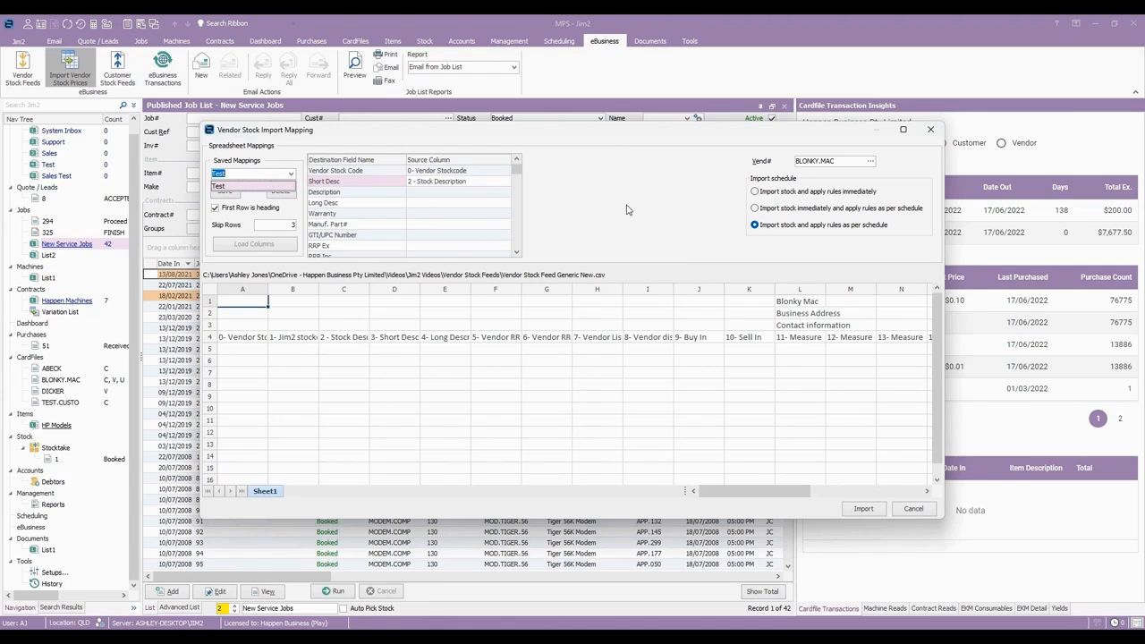
click(620, 234)
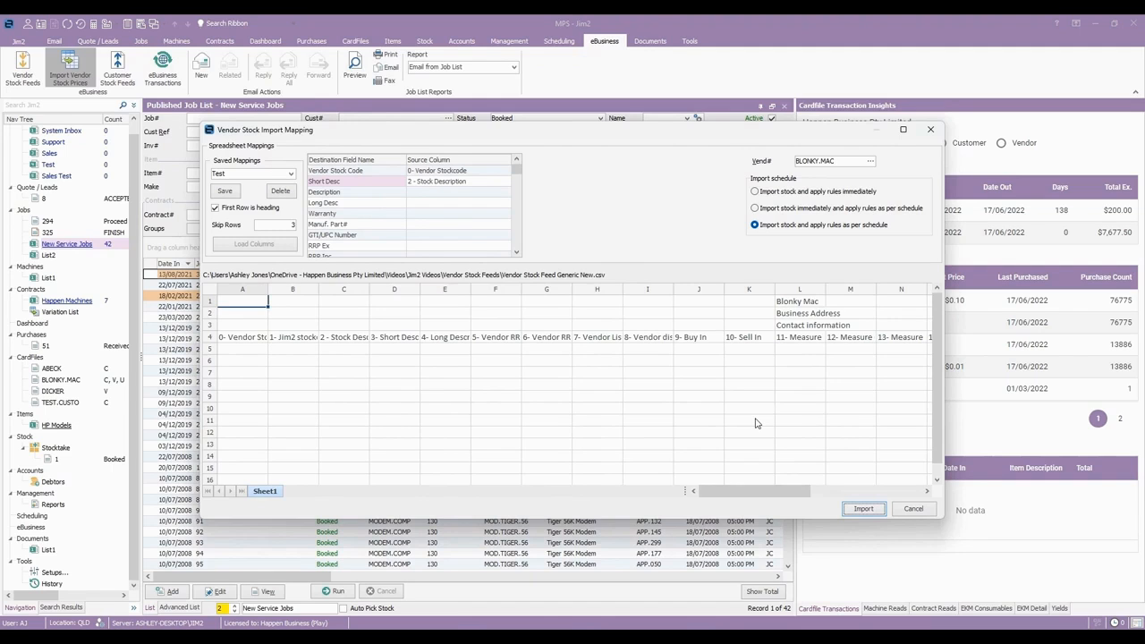
click(863, 509)
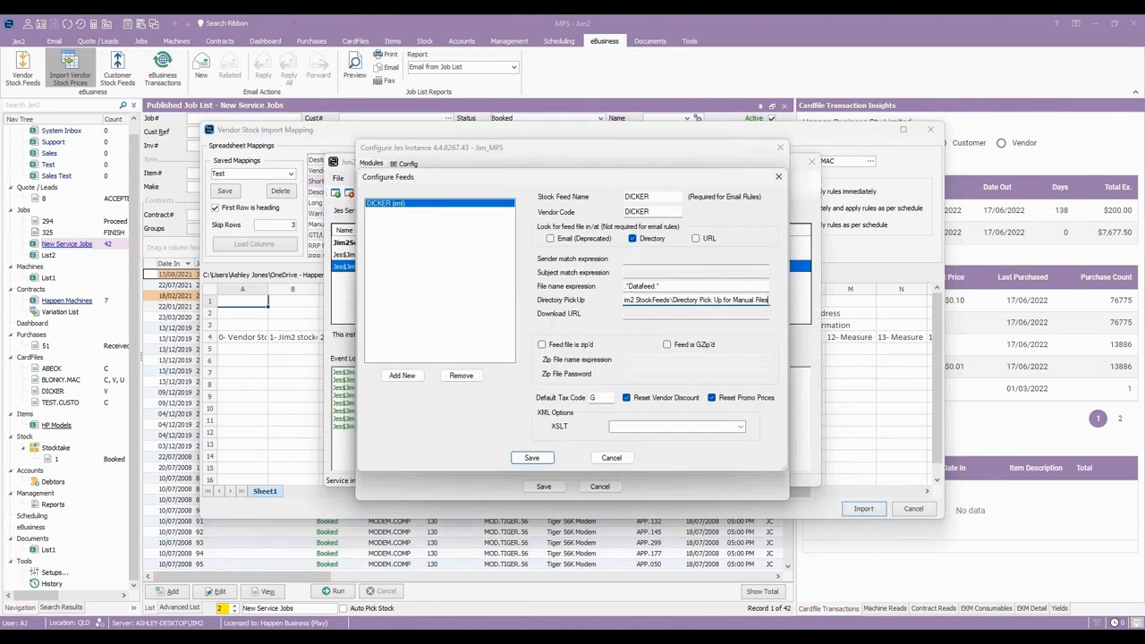
Leave the DICKER feed configuration without saving and review the StockFeed module's StartExclude and EndExclude parameters
click(629, 457)
click(421, 384)
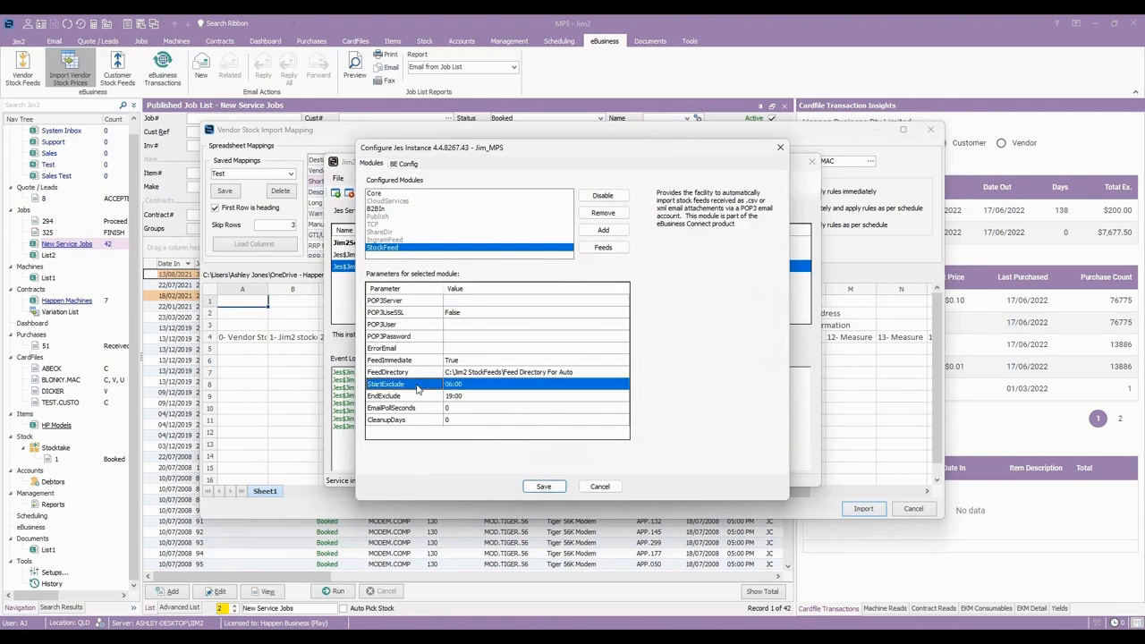
click(415, 396)
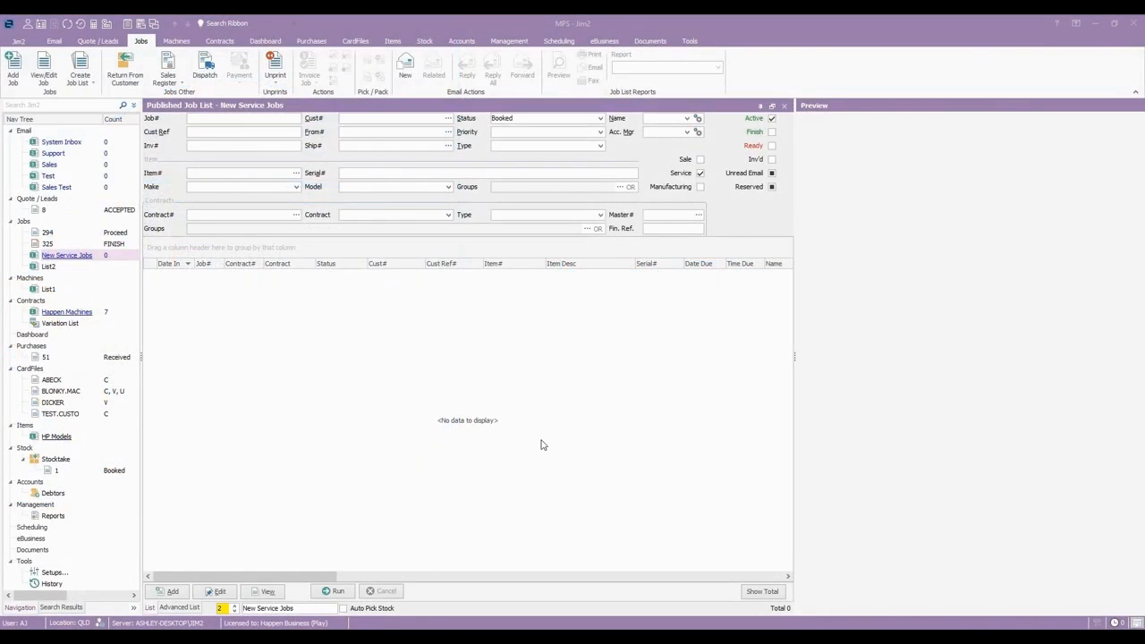
Open Vendor Stock Feeds and view all suppliers' stock grouped by brand, returning to grouping by product group
click(604, 42)
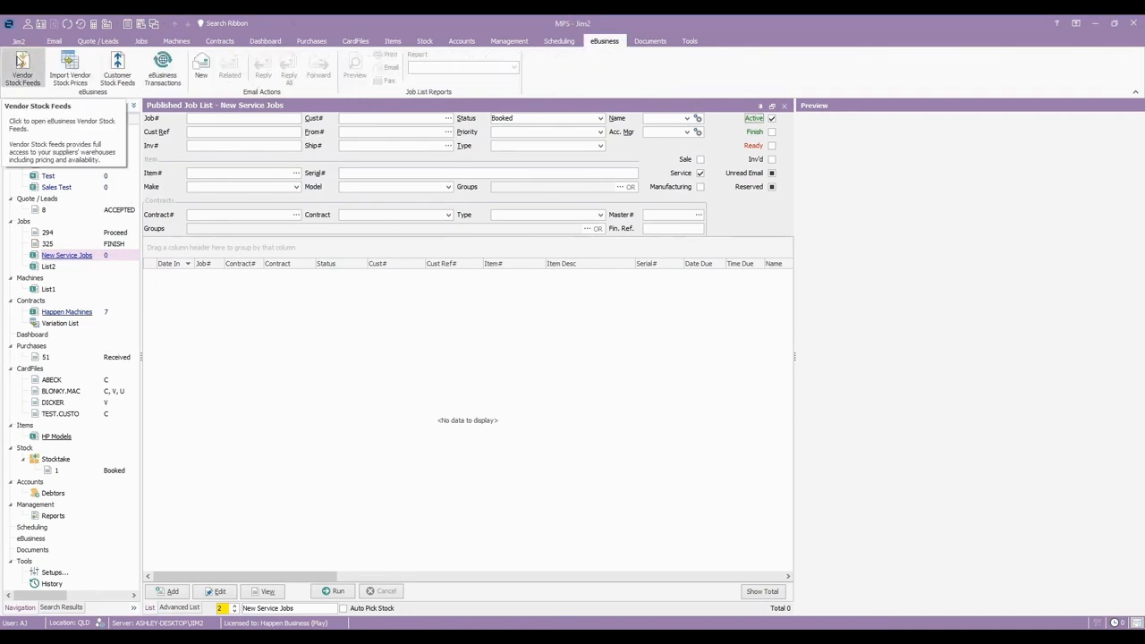
click(22, 61)
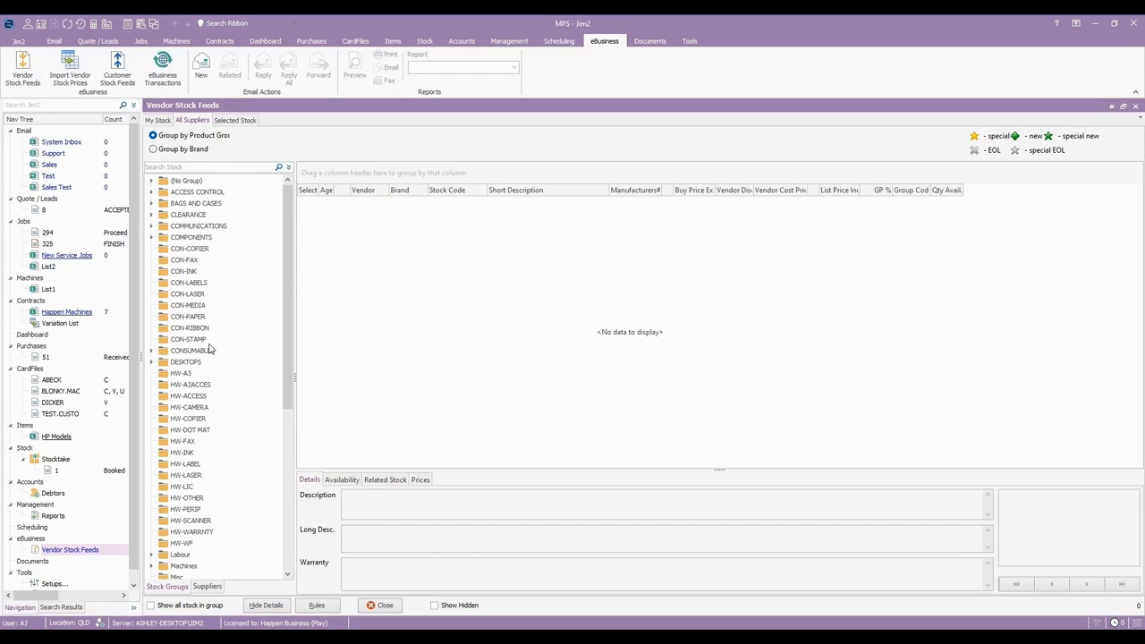
click(188, 150)
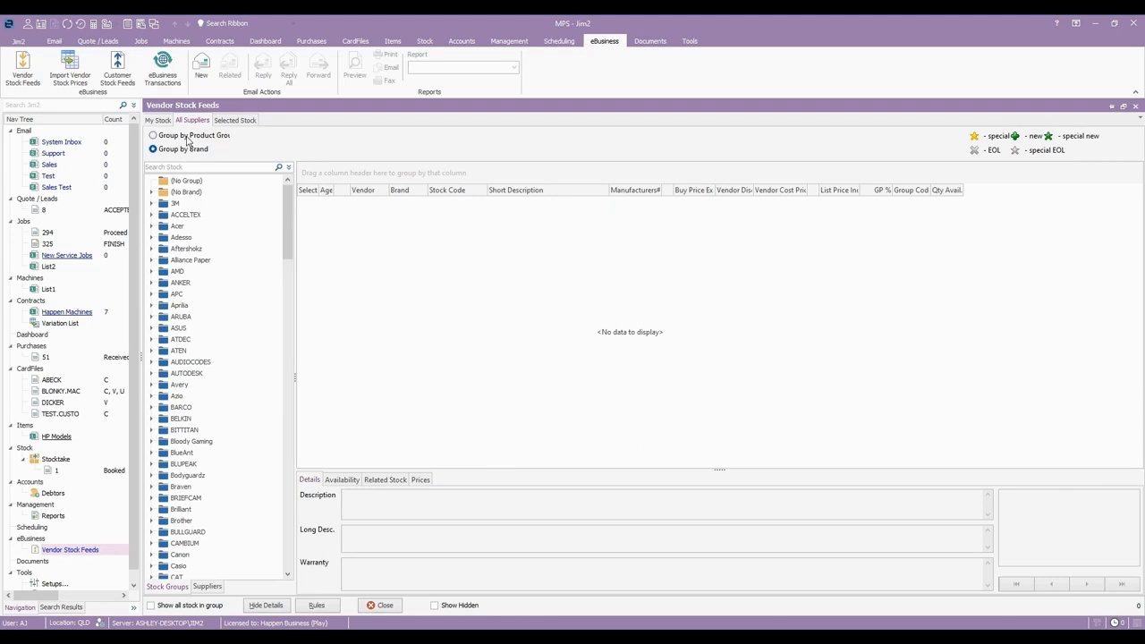
click(188, 137)
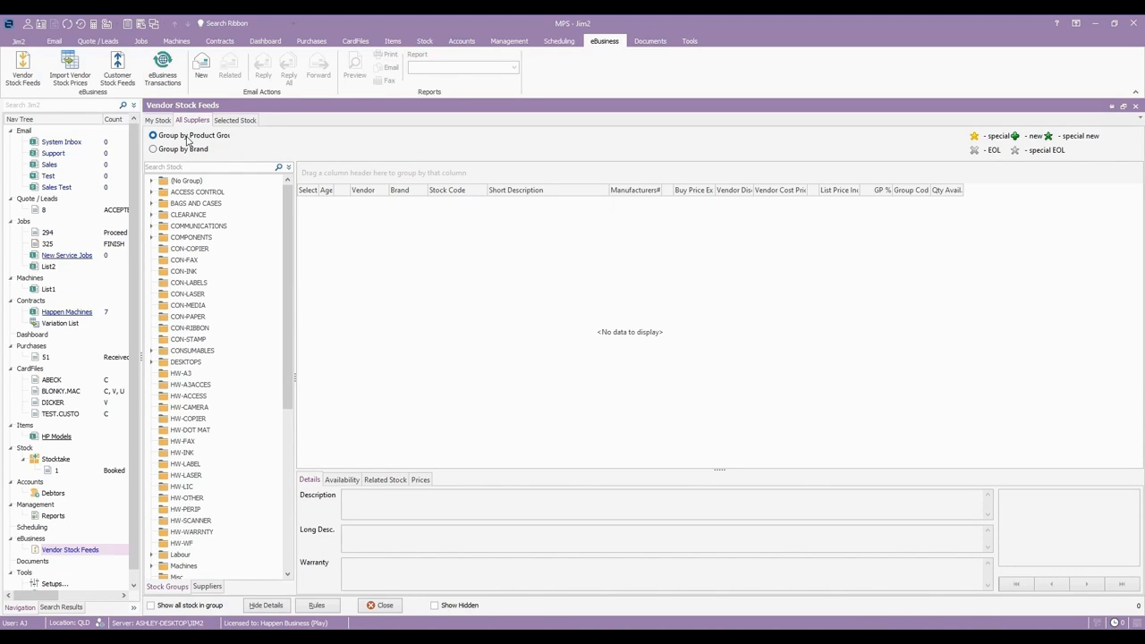
View your own stock in the Sales and Service product groups of Vendor Stock Feeds
click(159, 122)
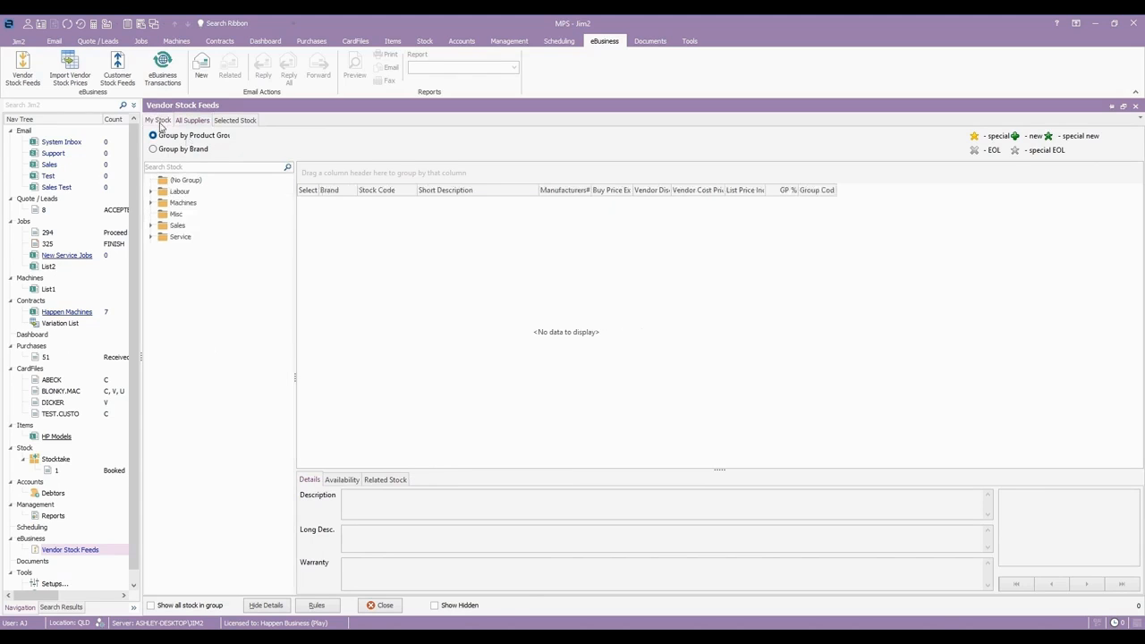
click(177, 237)
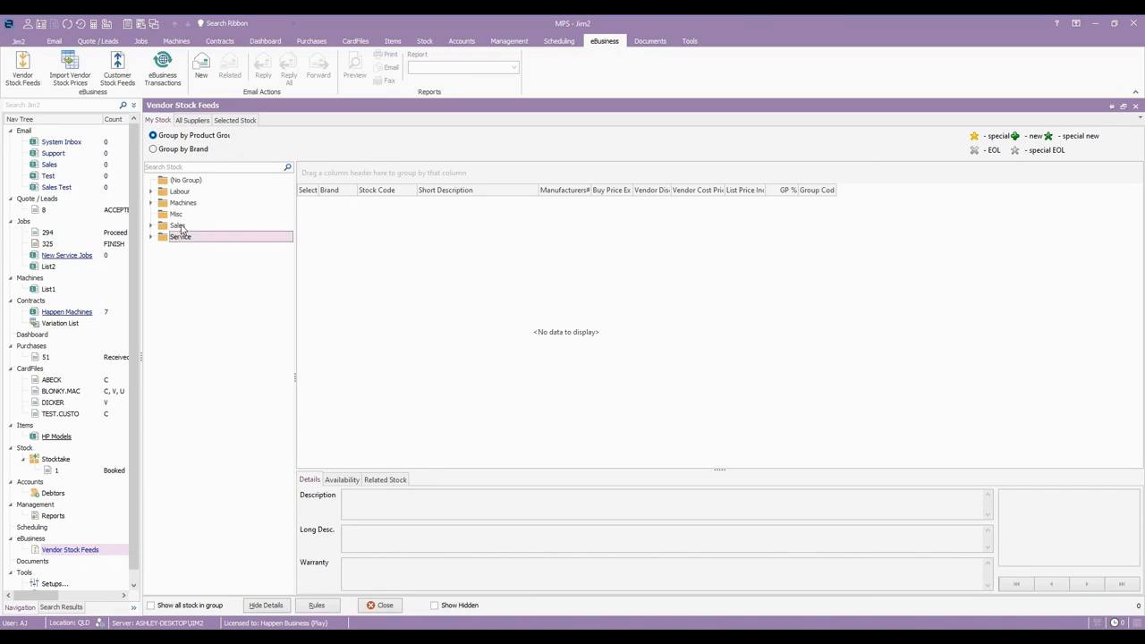
click(179, 226)
click(180, 237)
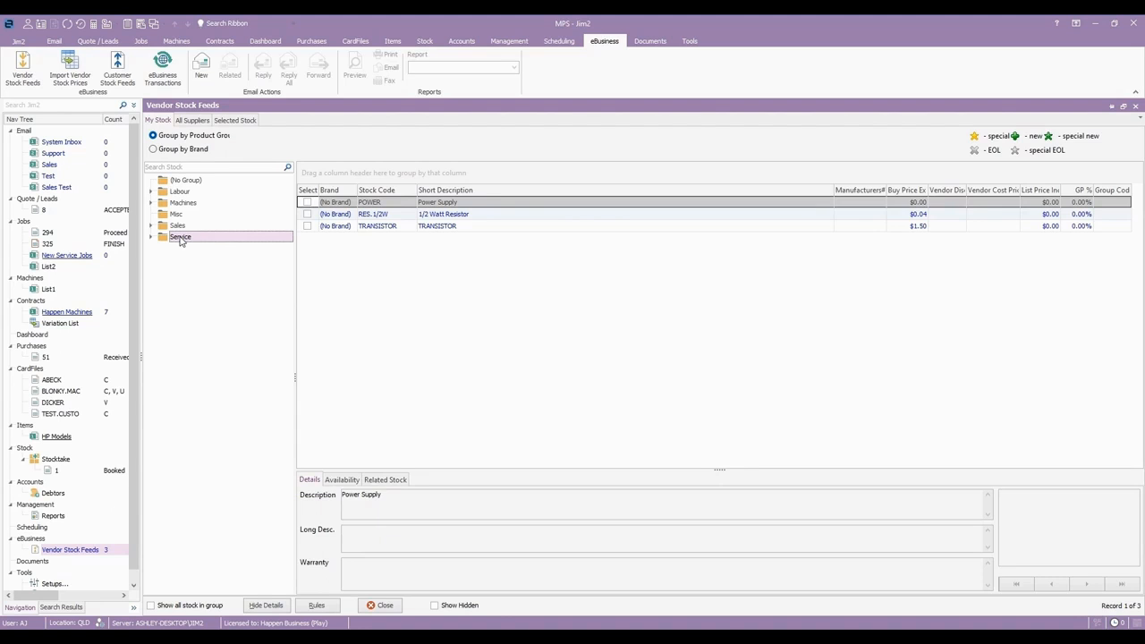
List the suppliers in the all-suppliers view and open the DICKER supplier's own stock feed
click(195, 122)
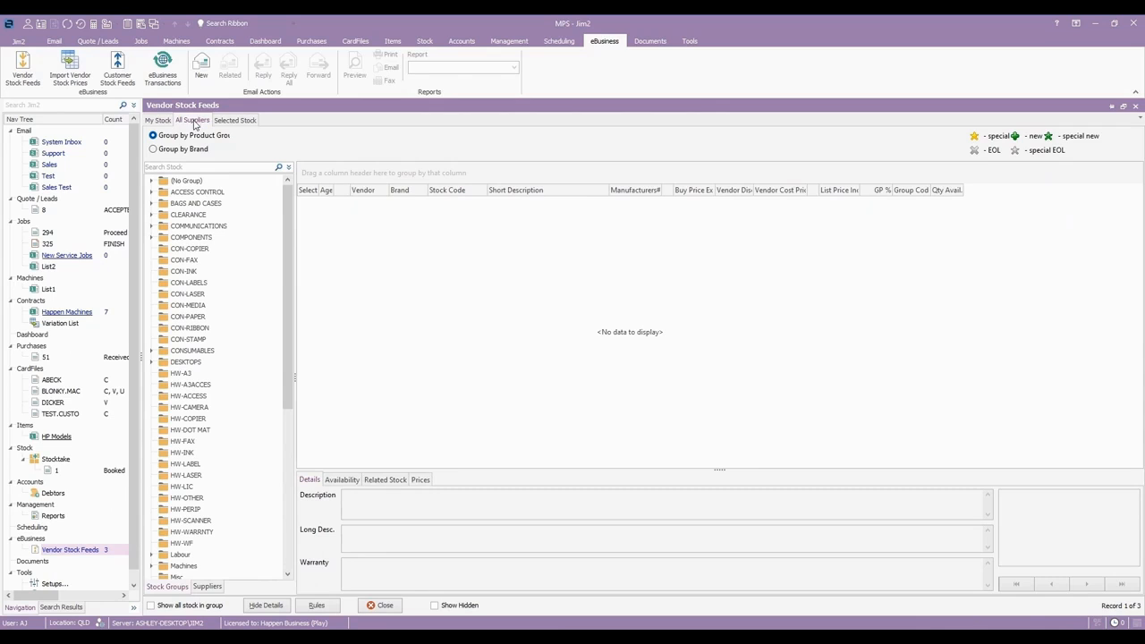
click(208, 587)
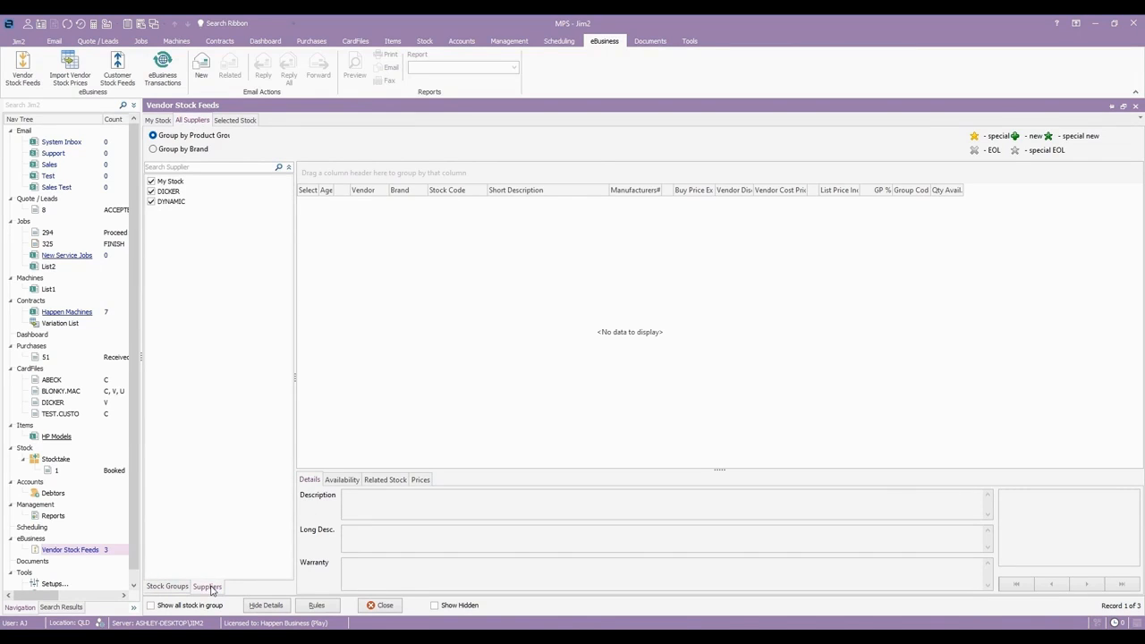
right_click(170, 193)
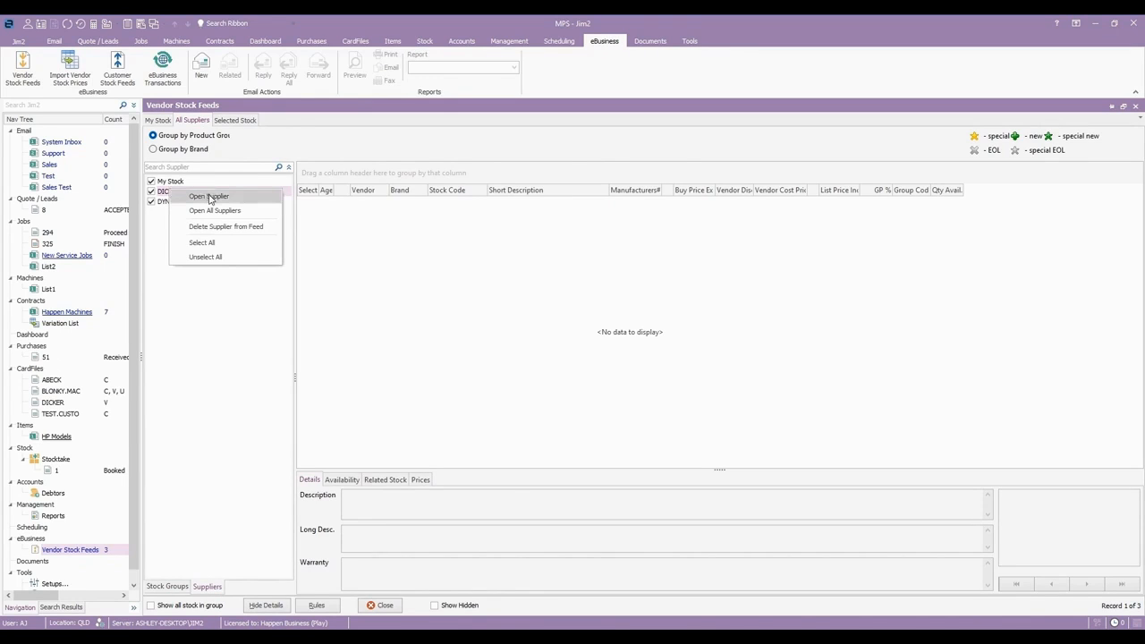
click(210, 197)
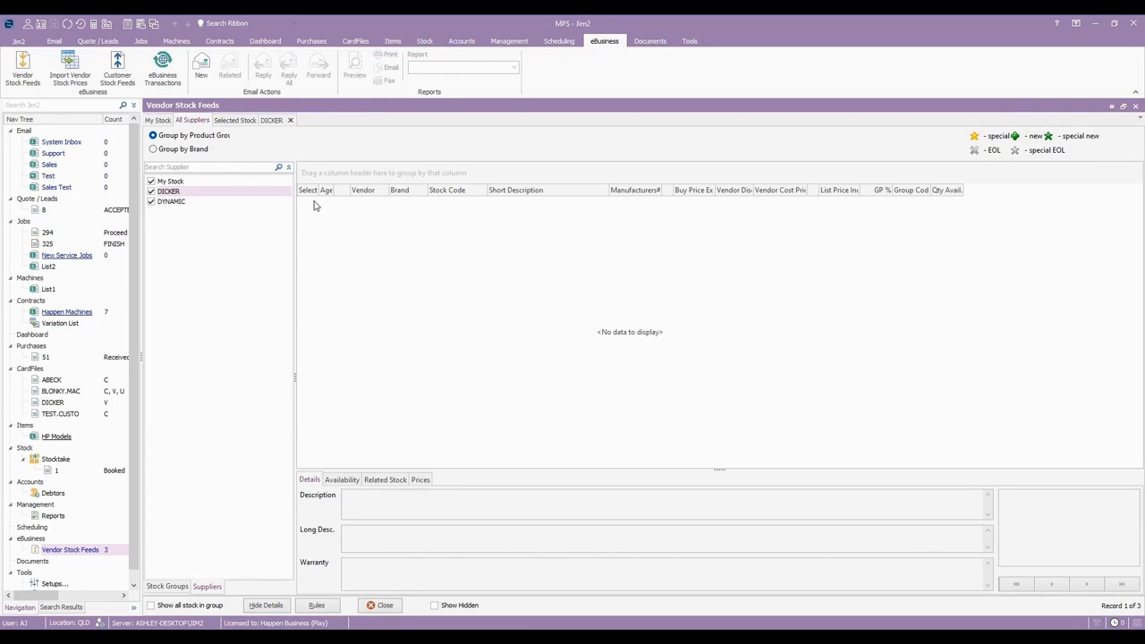
click(273, 121)
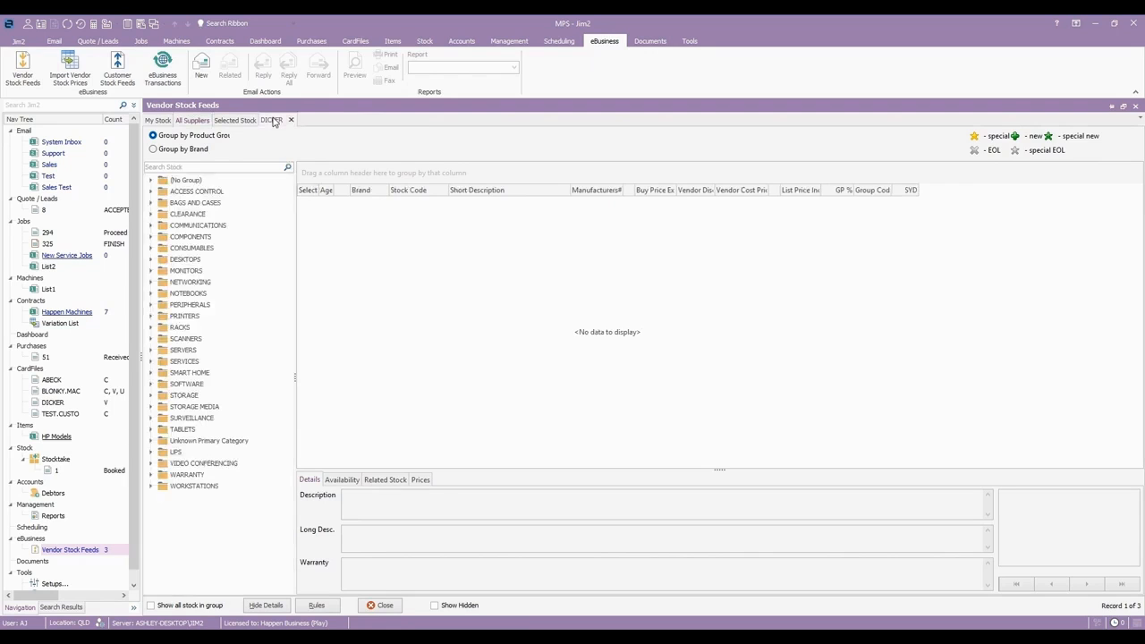
Browse DICKER's stock in the BAGS AND CASES, CLEARANCE and COMMUNICATIONS groups
click(202, 204)
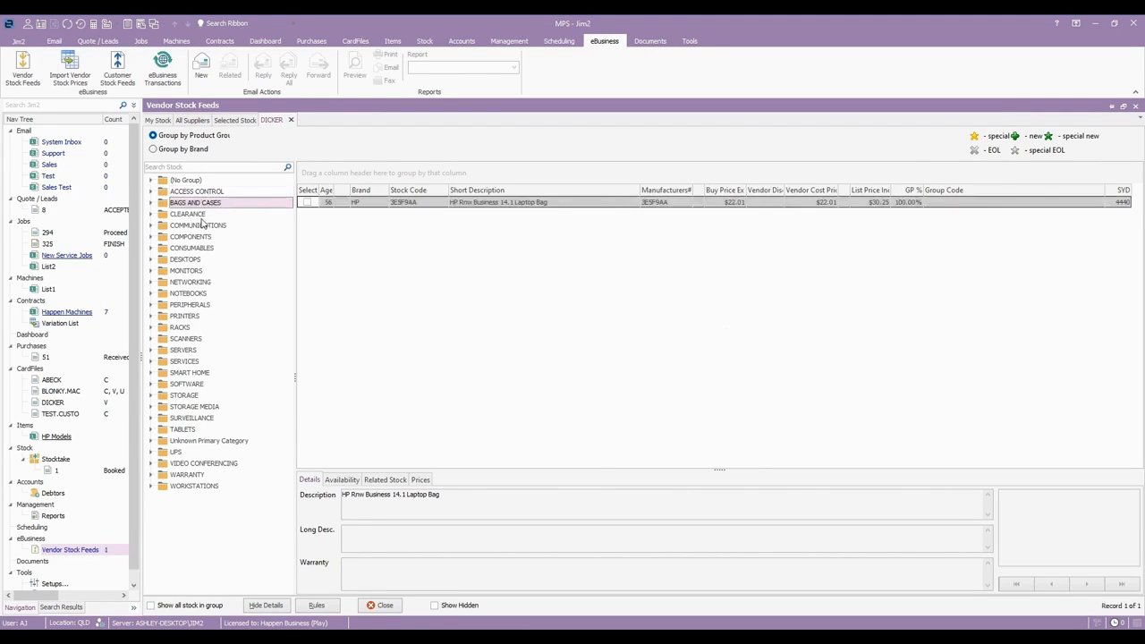
click(203, 217)
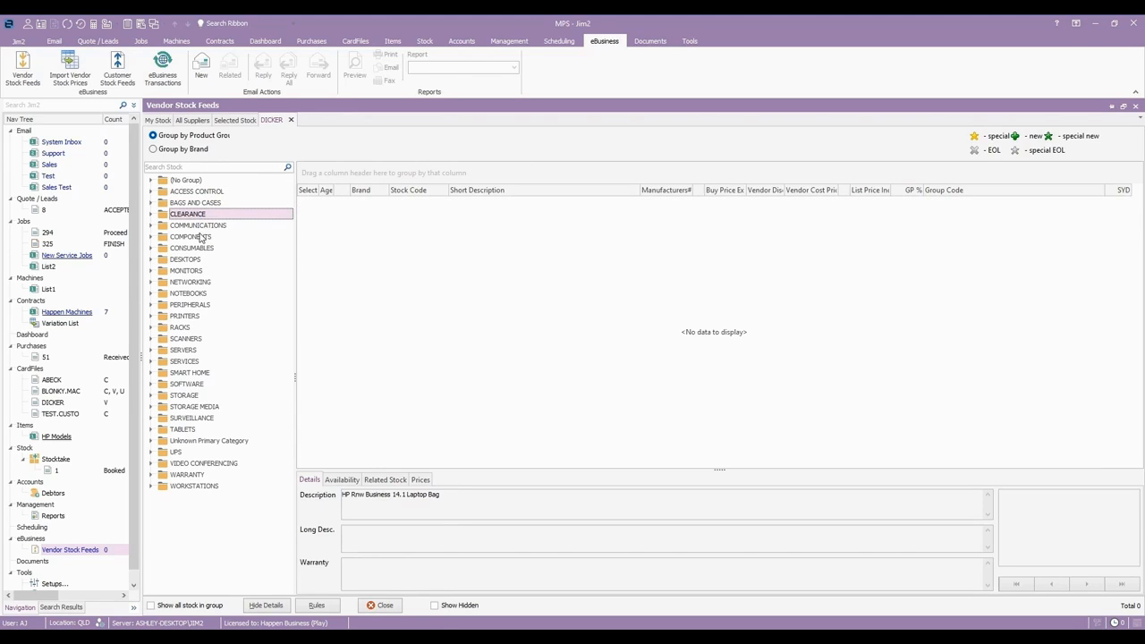
click(201, 229)
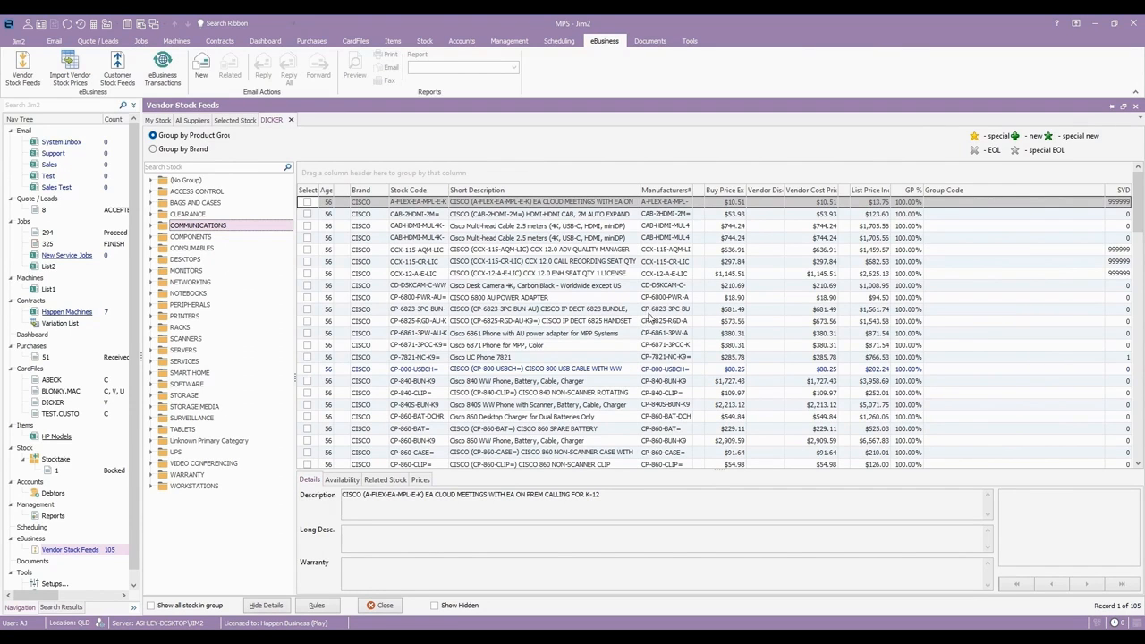
Check the actions available for the CP-800-USBCH= and CP-6800-PWR-AU= items, ending on the CCX-12-A-E-LIC row
right_click(596, 370)
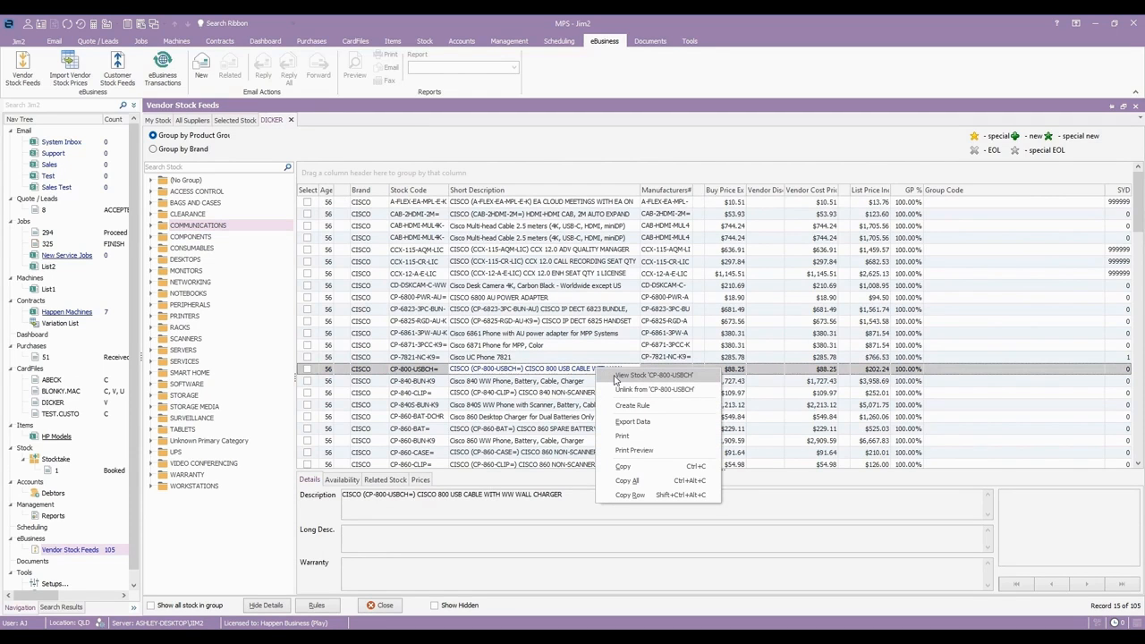
right_click(515, 301)
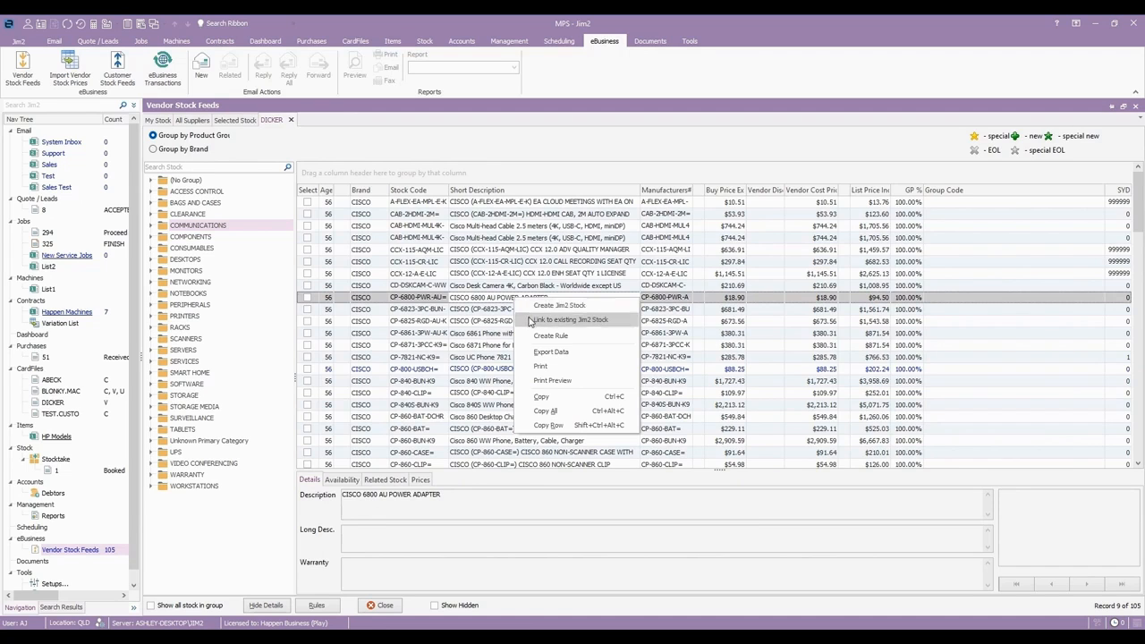
click(452, 278)
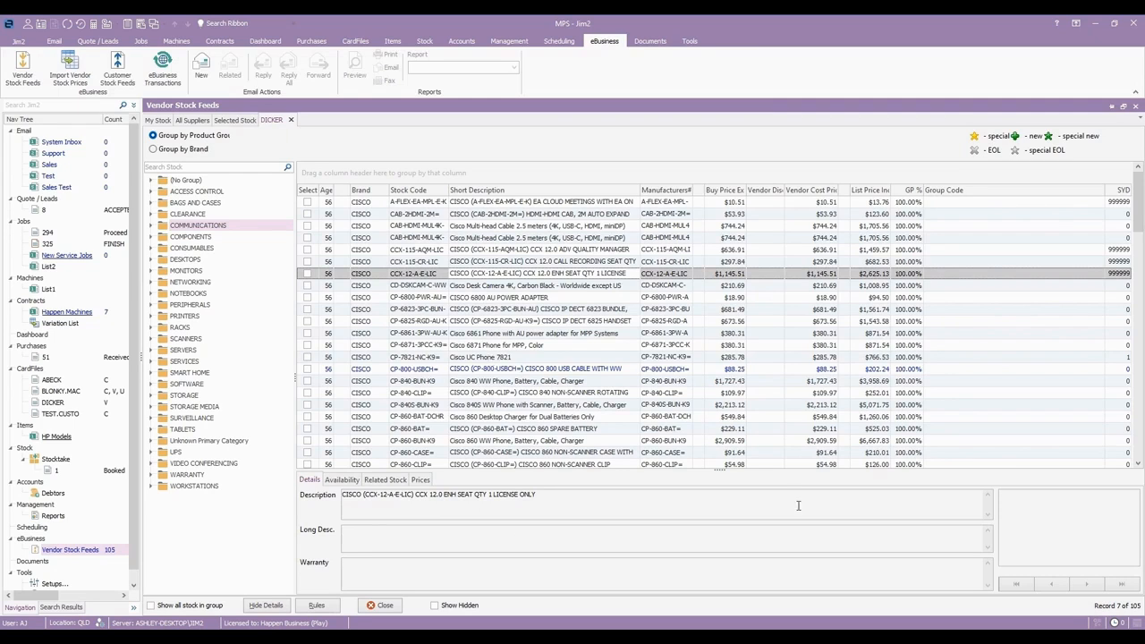
Start a new stock record from the CP-6800-PWR-AU= feed item, set its type to Depleting and accept matching vendor prices to the buy unit
right_click(505, 296)
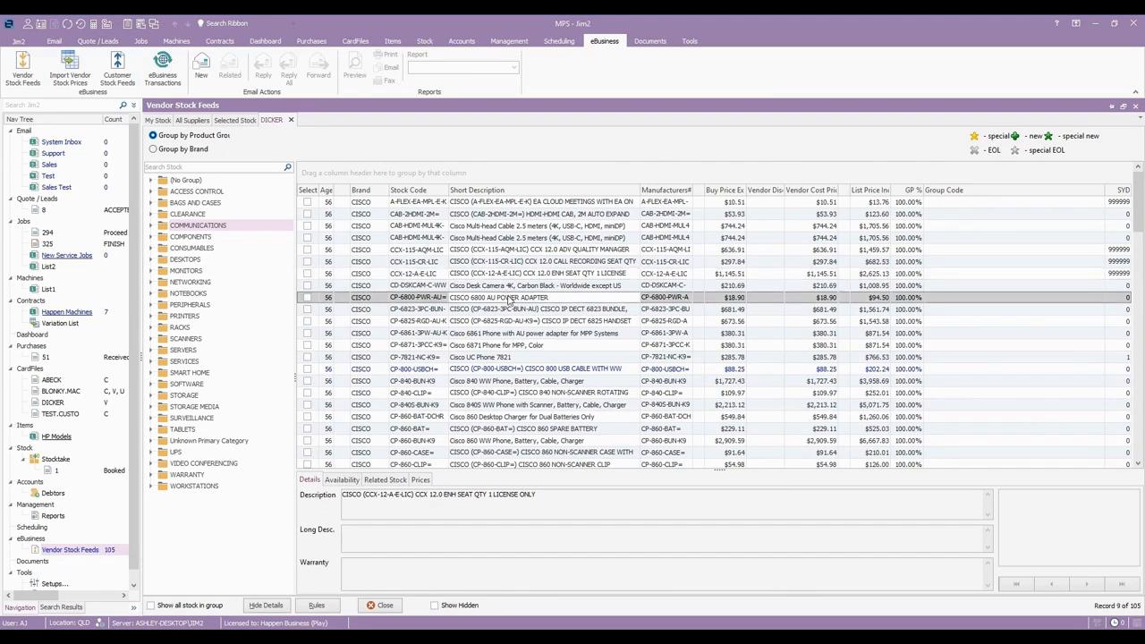
click(537, 303)
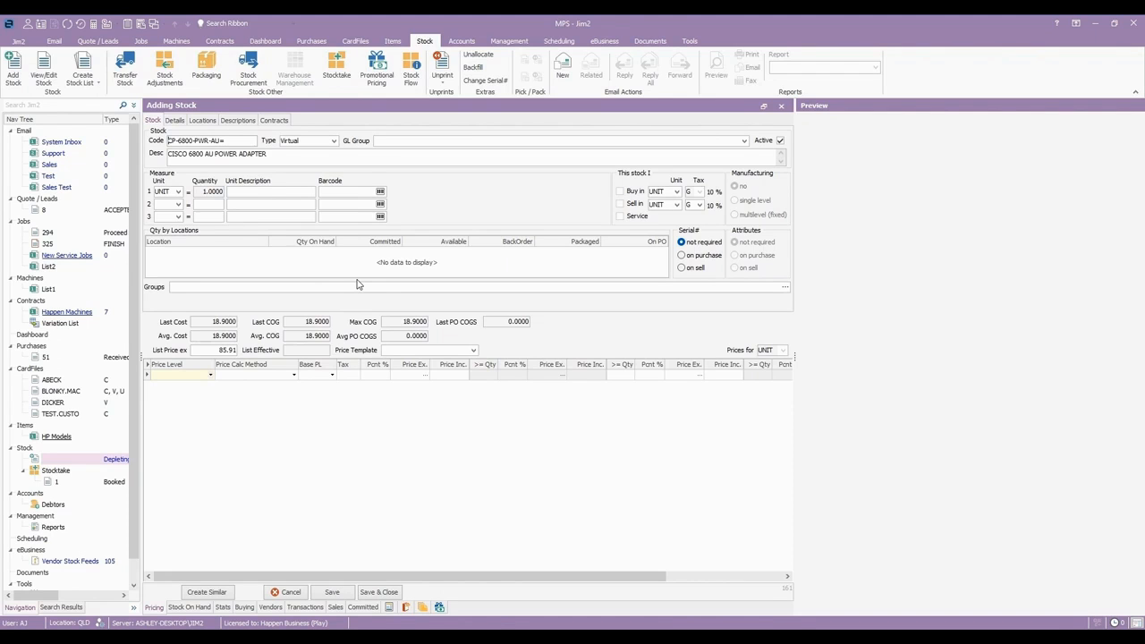
click(333, 141)
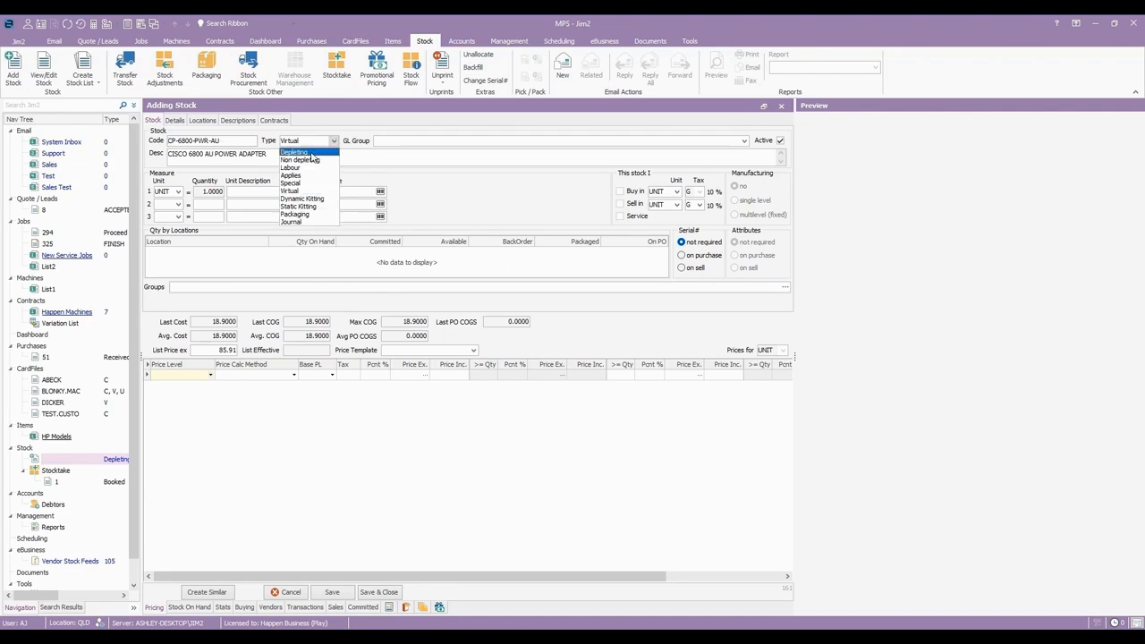
click(311, 153)
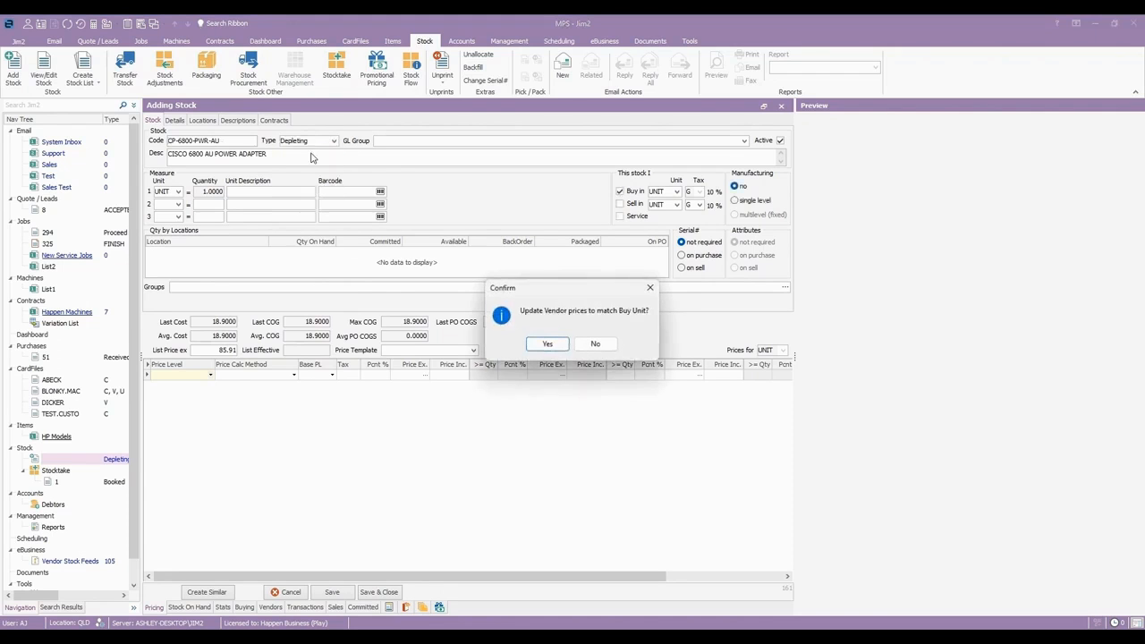
click(548, 345)
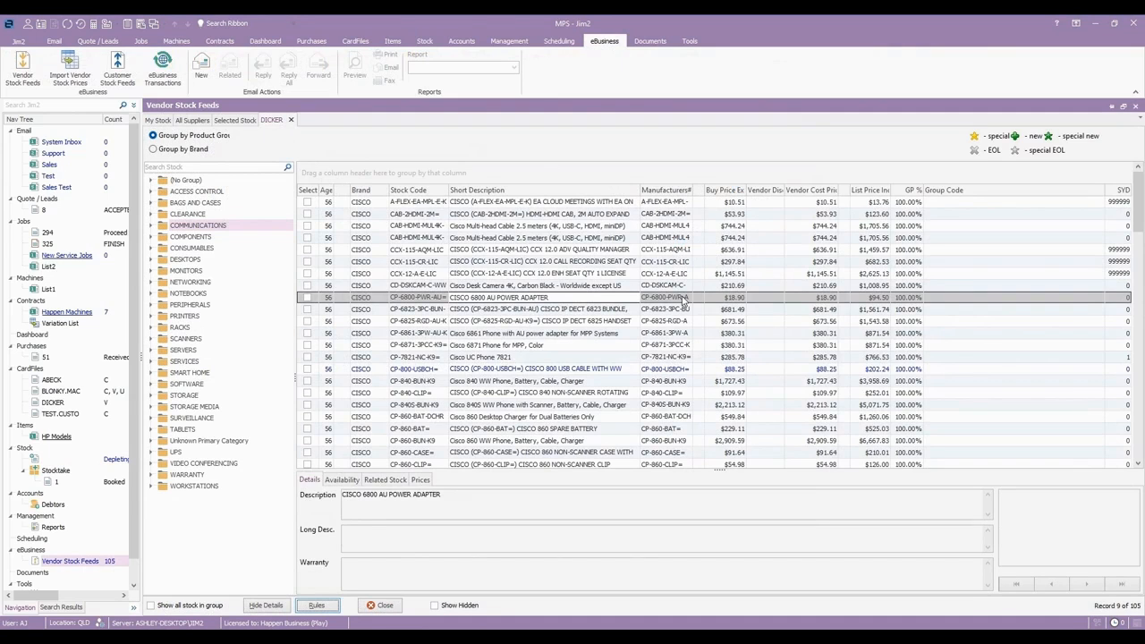
Add and save a vendor stock feed rule with the vendor cleared and Update List Price enabled
click(318, 606)
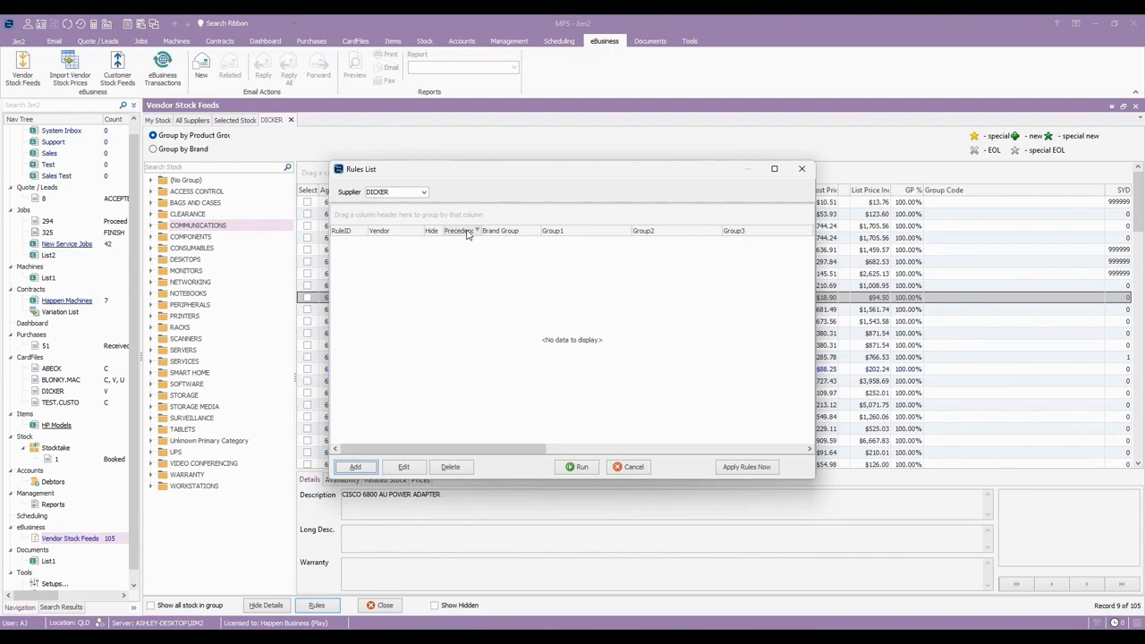
click(354, 467)
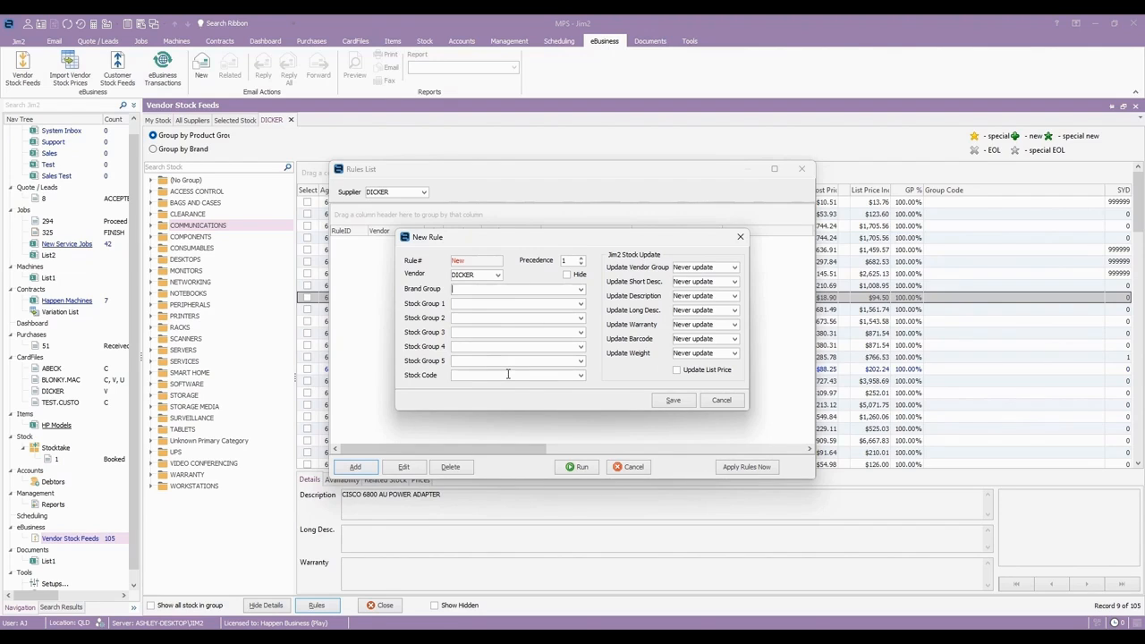
click(477, 275)
key(Delete)
click(676, 371)
click(673, 401)
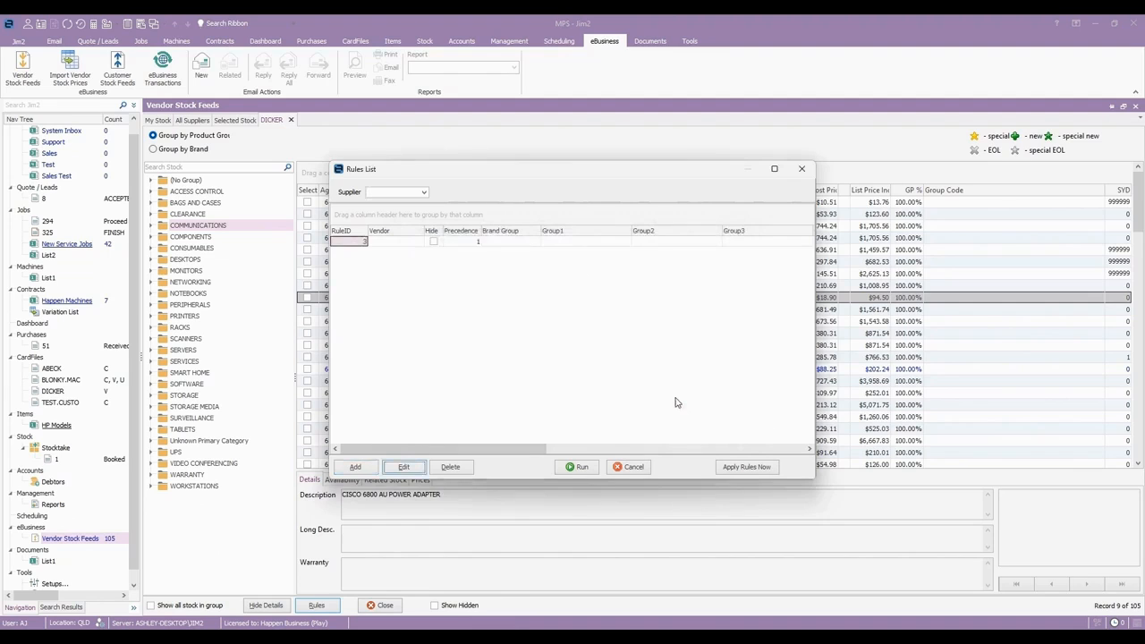